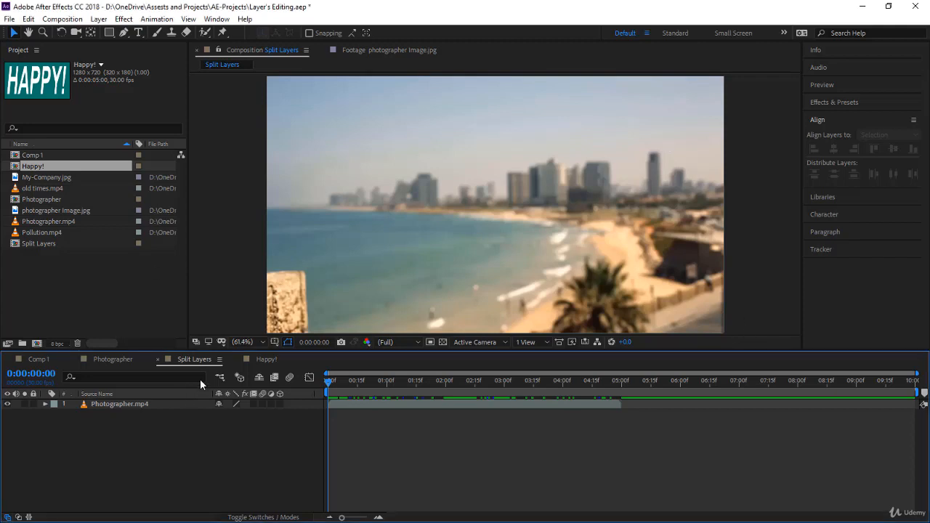
Step: Set the current time of the Split Layers composition to 0:00:02:15 and look over the Happy! composition
click(209, 361)
drag(329, 384, 476, 435)
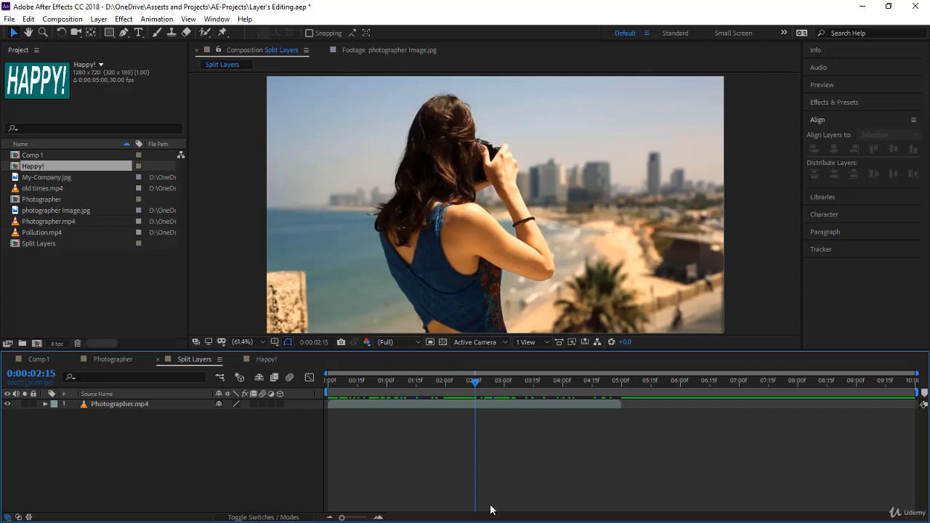
click(272, 359)
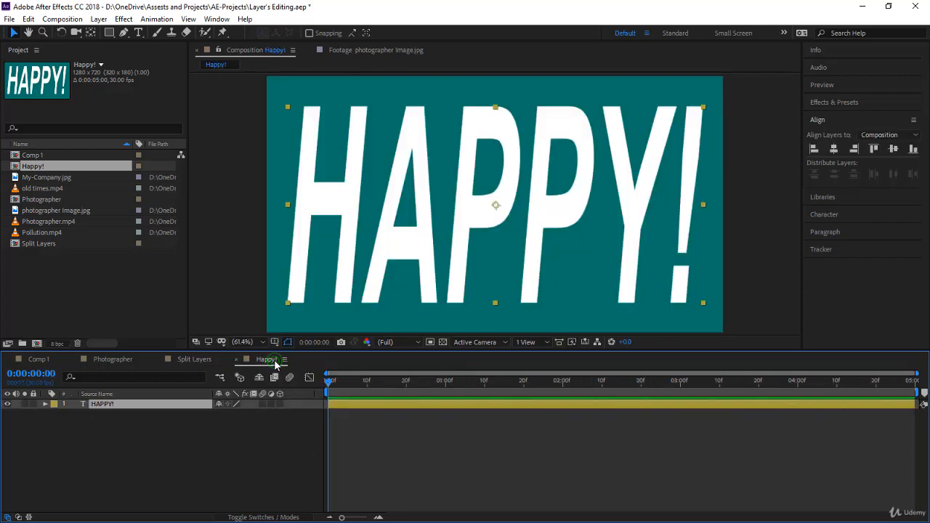
click(196, 360)
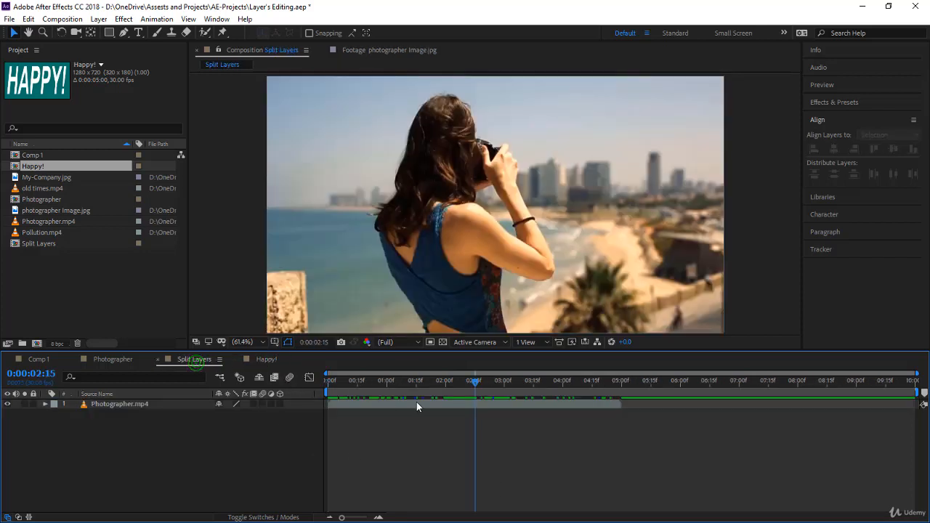
Step: Split the Photographer.mp4 layer at 0:00:02:15 and select each half in turn
click(522, 406)
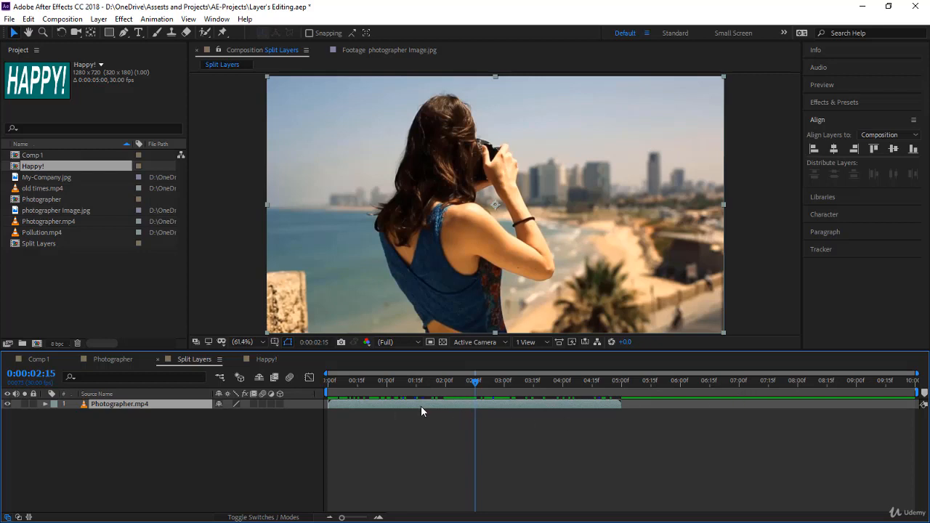
click(28, 19)
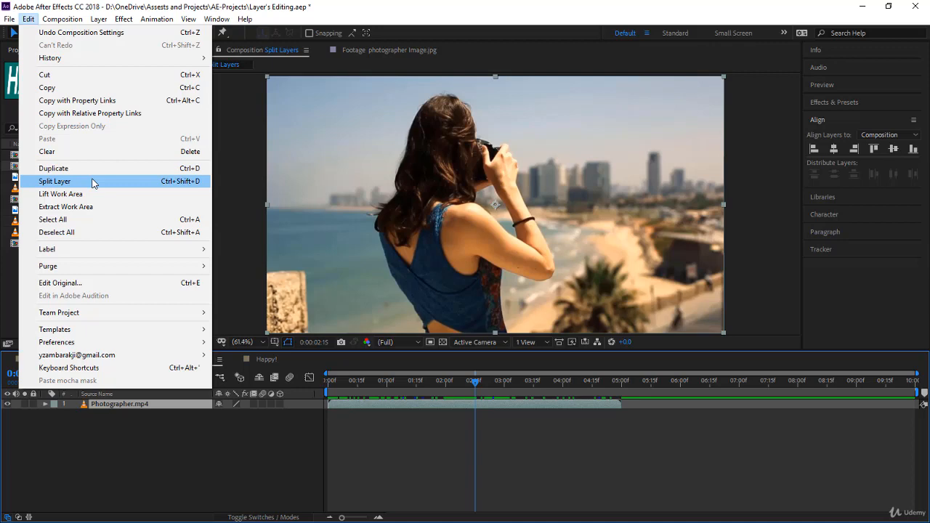
click(93, 182)
click(434, 412)
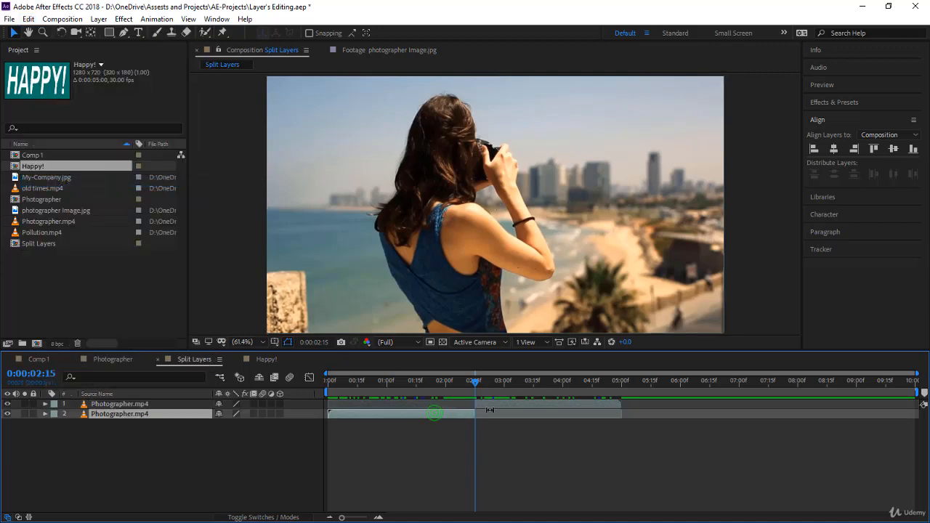
click(498, 405)
click(454, 413)
click(492, 408)
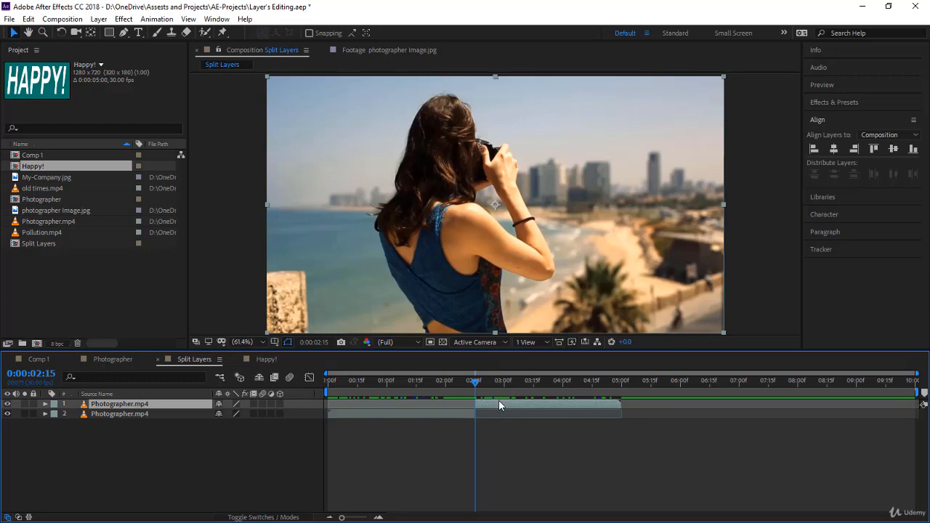
Step: Disable Create Split Layers Above Original Layer in the General preferences
click(28, 19)
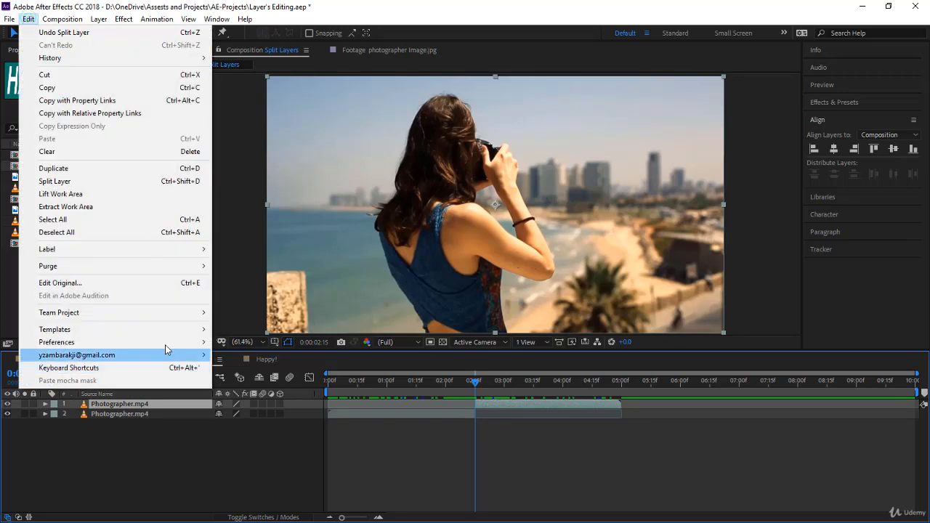
mouse_move(164, 344)
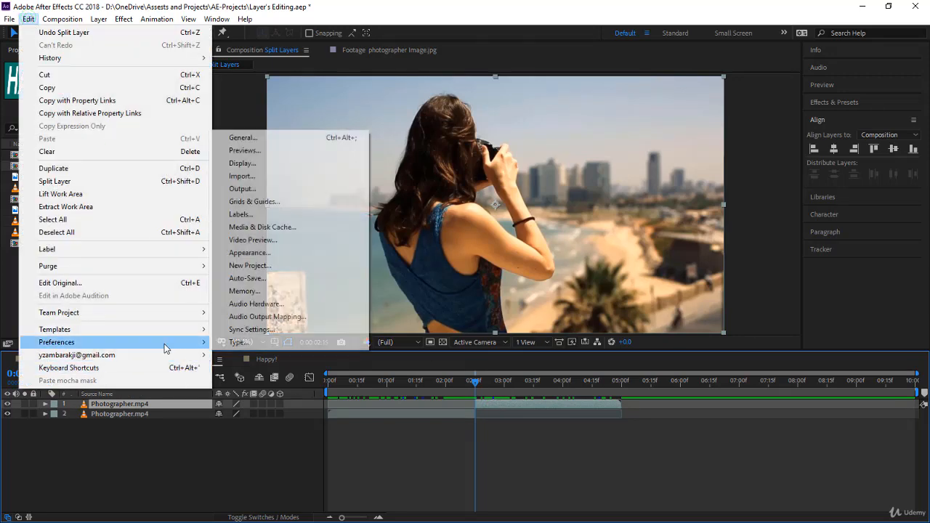
click(287, 138)
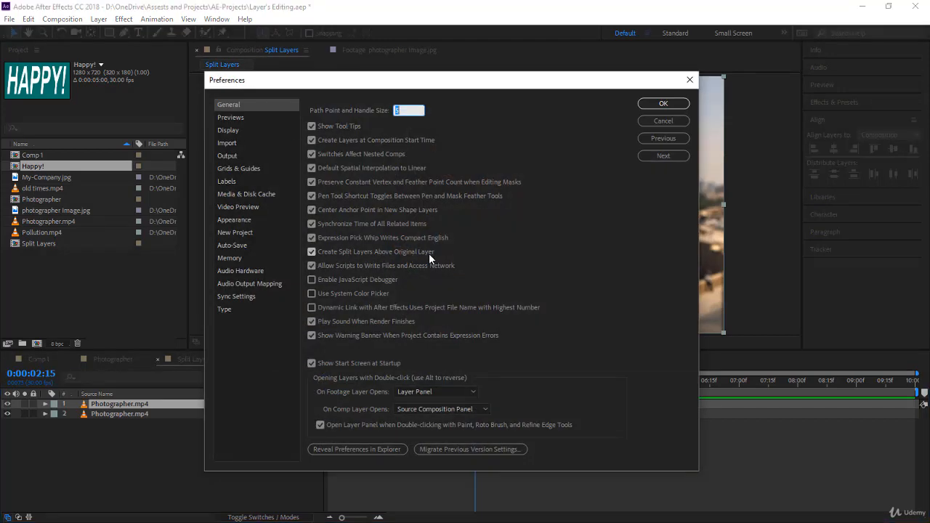
click(312, 251)
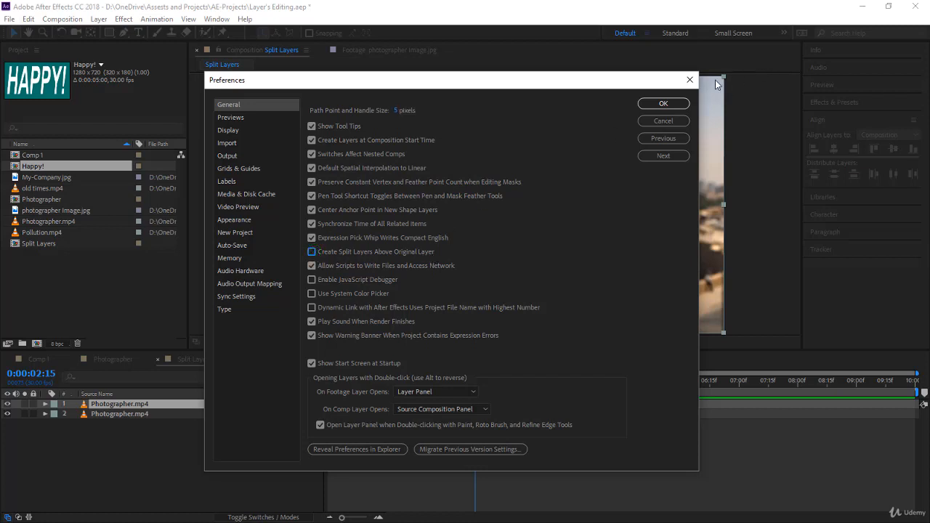
click(663, 104)
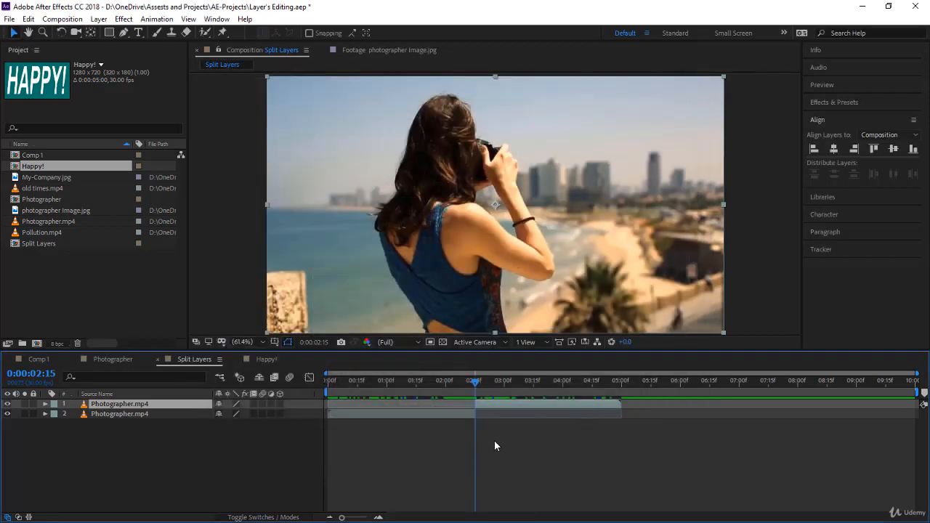
Step: Undo the split and split Photographer.mp4 again at 0:00:02:15 to compare the stacking order of the two halves
key(ctrl+z)
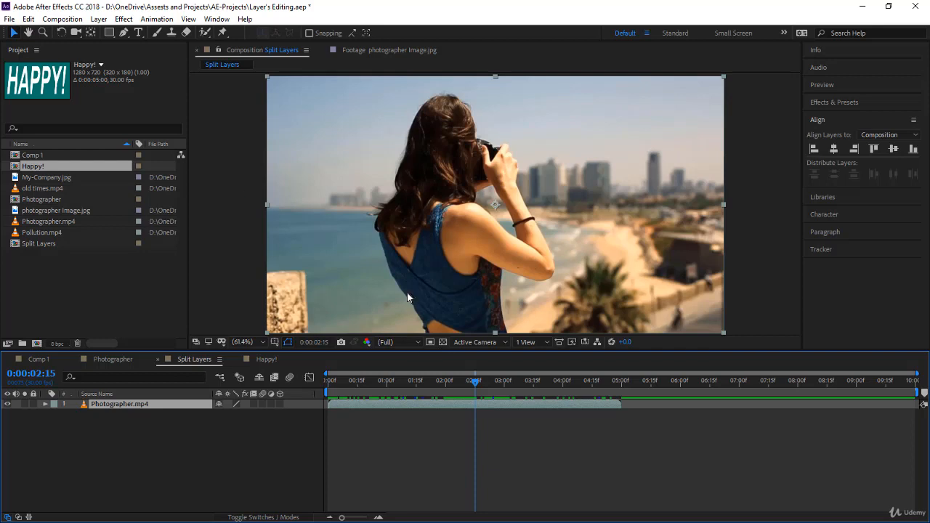
key(ctrl+shift+d)
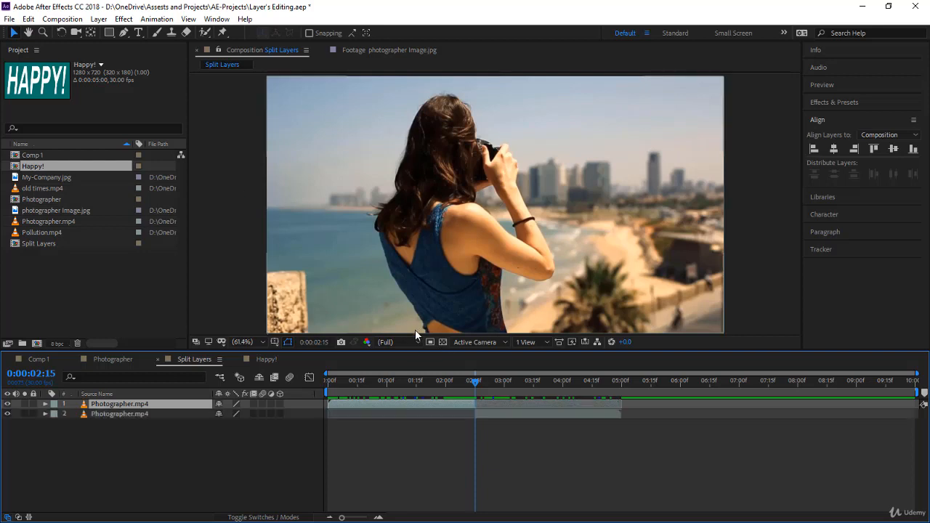
click(487, 413)
click(444, 405)
click(487, 413)
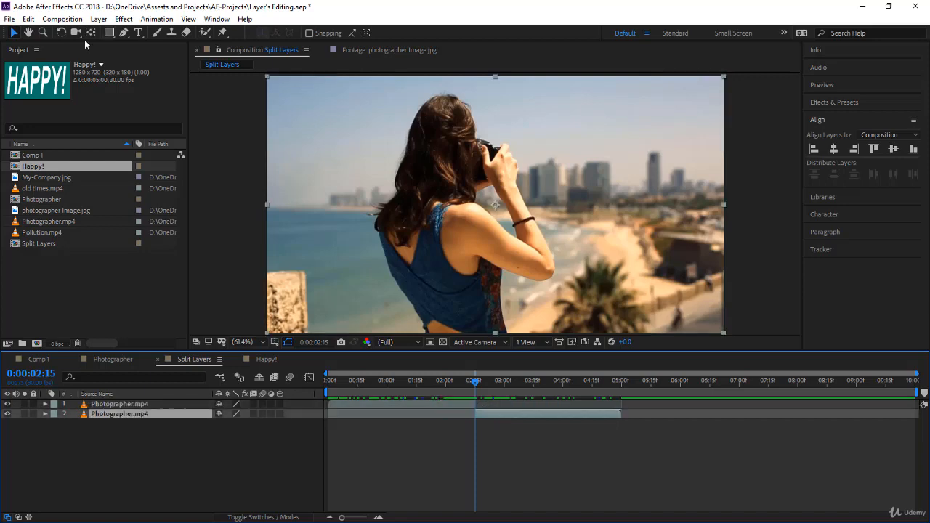
Step: Enable Create Split Layers Above Original Layer in the General preferences
click(29, 19)
mouse_move(119, 341)
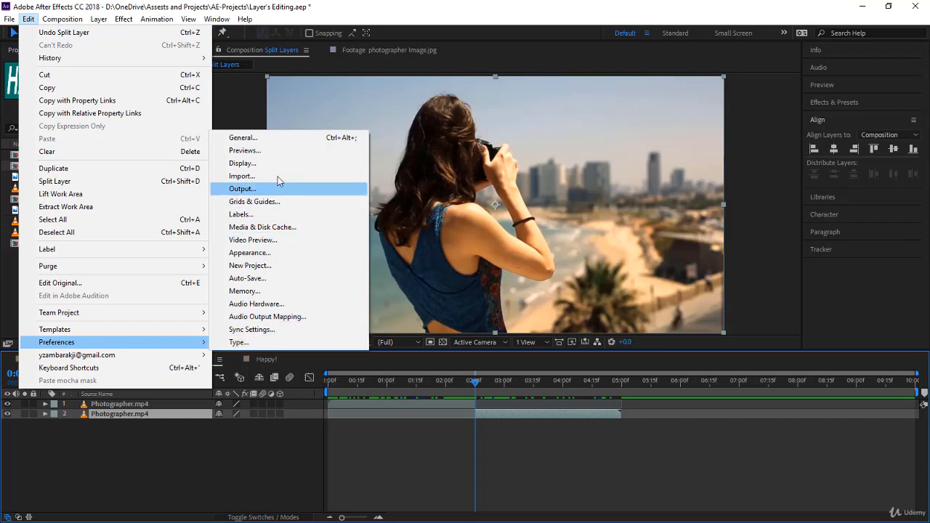
click(278, 139)
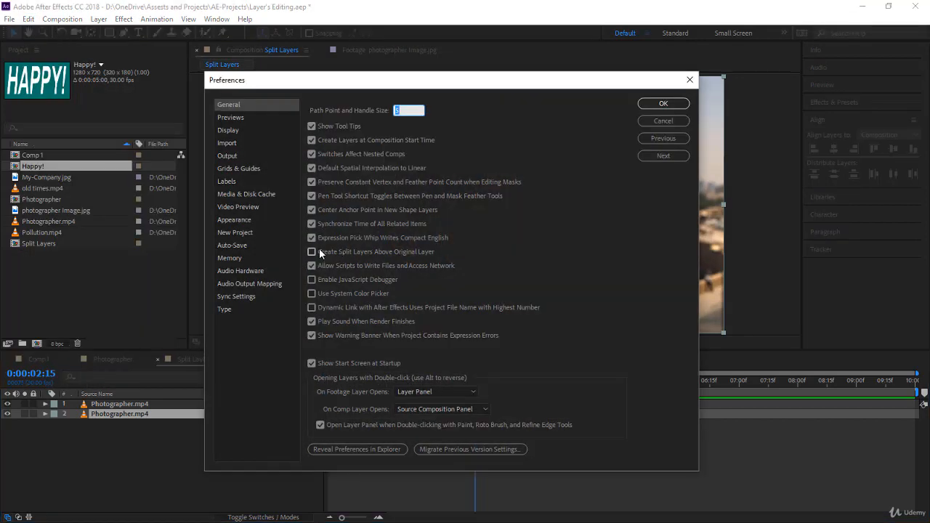
click(312, 252)
click(665, 105)
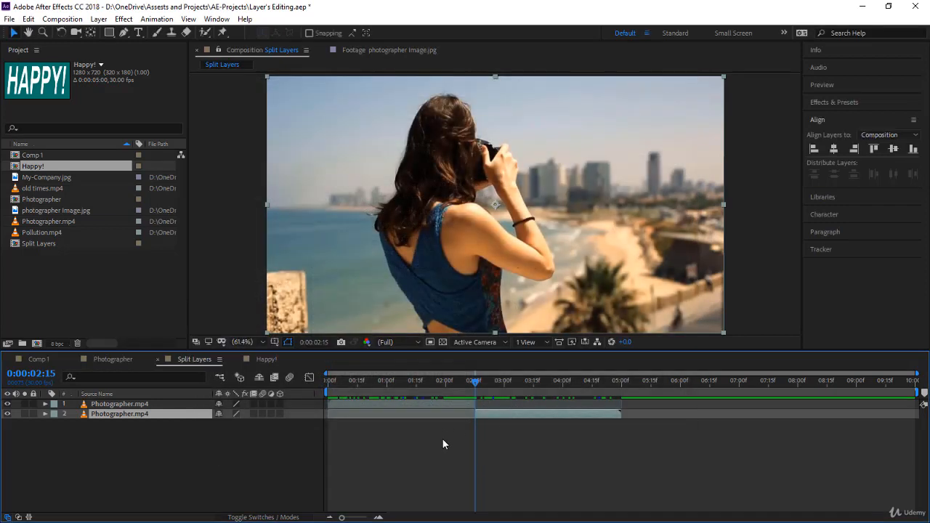
Step: Undo the last split and resplit the Photographer.mp4 layer at 0:00:02:15, checking the cut point frame by frame
key(ctrl+z)
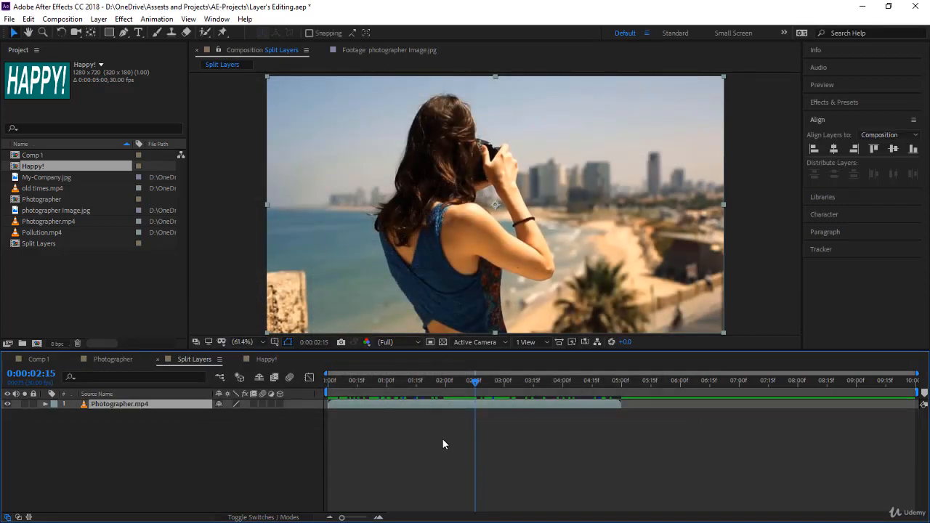
key(ctrl+shift+d)
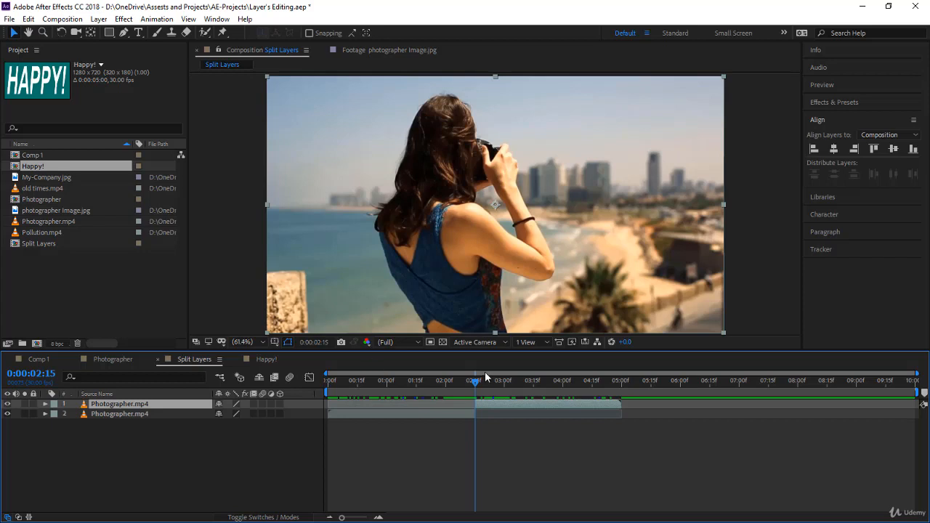
mouse_move(473, 383)
mouse_down()
mouse_move(462, 382)
mouse_move(474, 388)
mouse_up()
drag(342, 518, 370, 518)
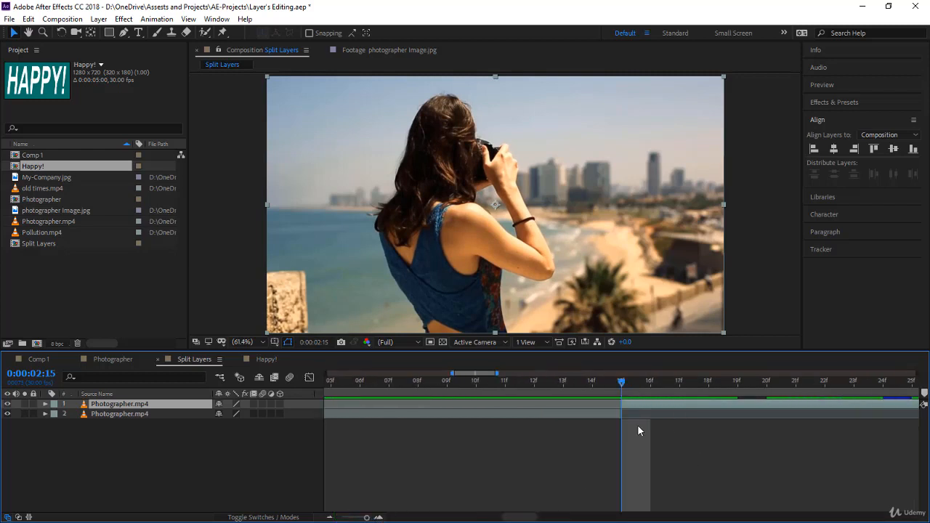
mouse_move(624, 385)
mouse_down()
mouse_move(655, 386)
mouse_move(624, 394)
mouse_up()
drag(368, 518, 464, 470)
drag(370, 518, 327, 518)
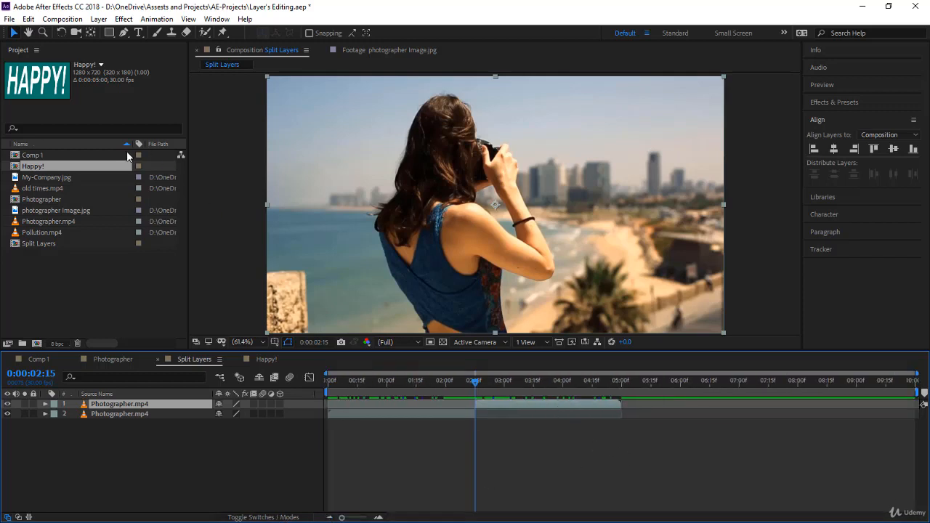
Step: Insert the Happy! composition as the top layer of Split Layers, starting at the 0:00:02:15 cut point
click(266, 360)
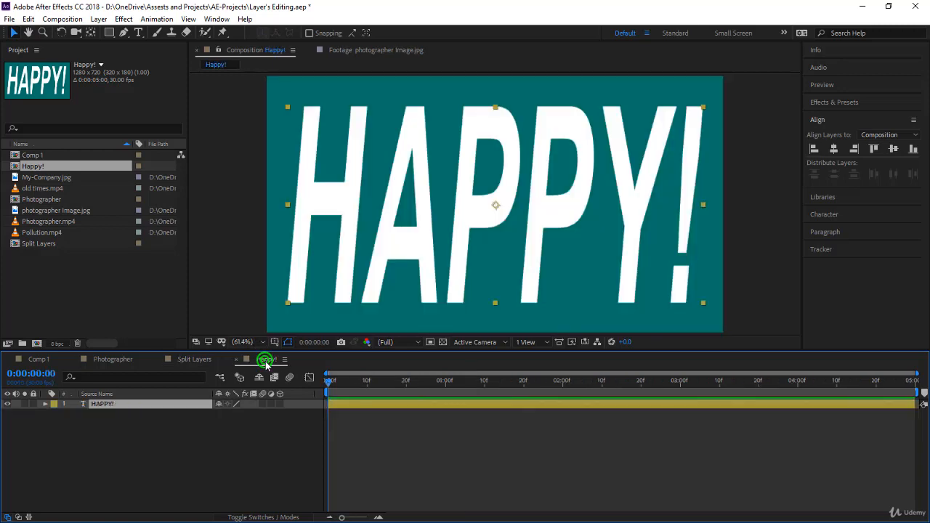
click(183, 360)
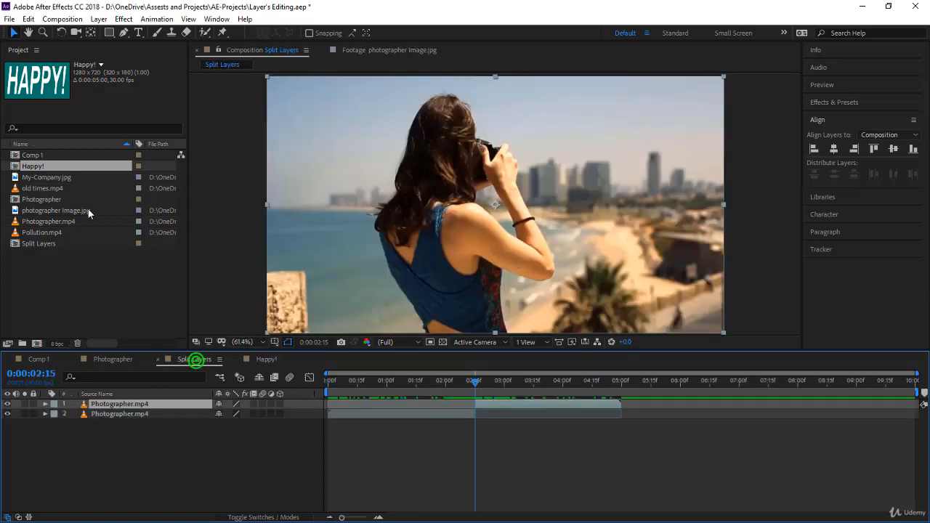
click(61, 163)
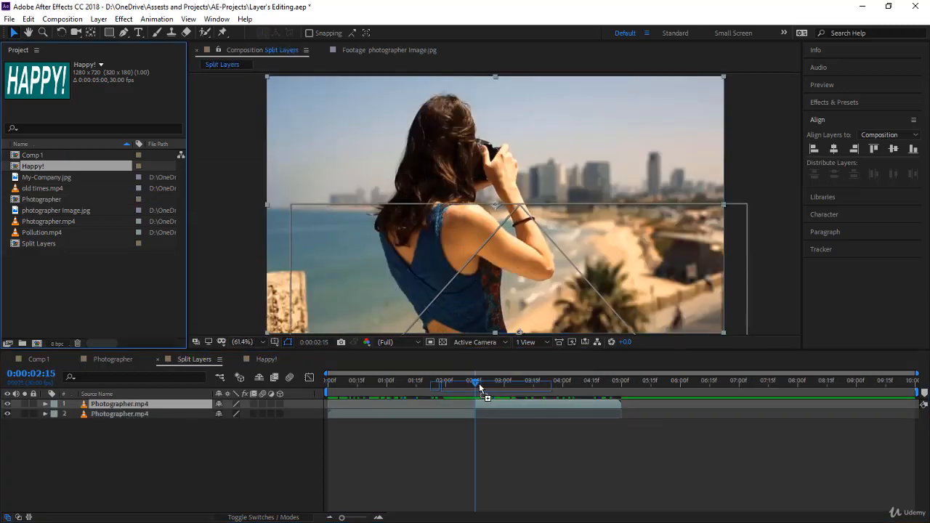
drag(478, 383, 478, 383)
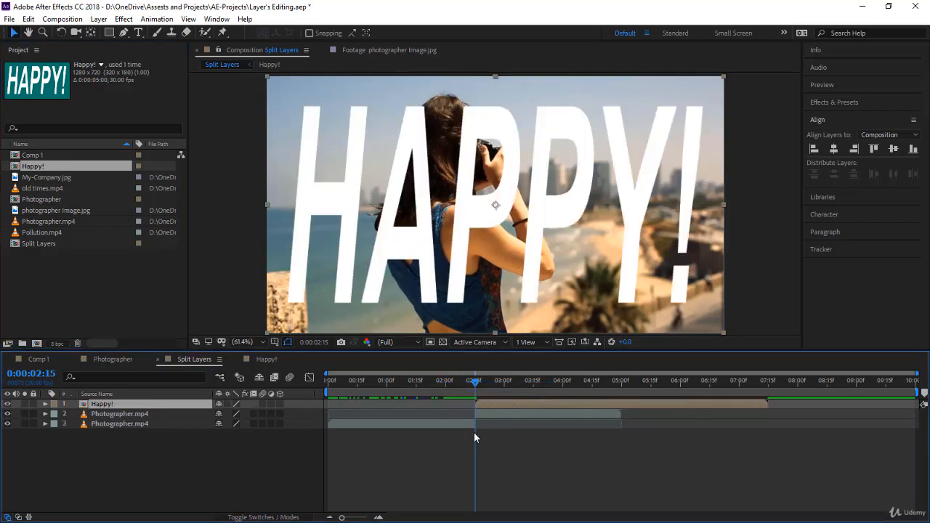
Step: Go to the Happy! layer's out point and move the second Photographer.mp4 clip to start where Happy! ends
click(534, 415)
click(507, 405)
key(o)
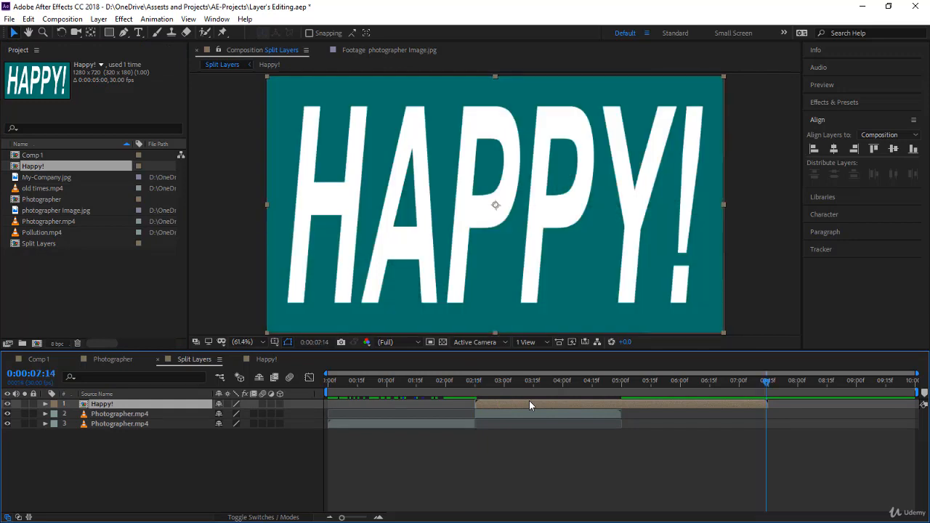
click(588, 415)
drag(586, 413, 879, 424)
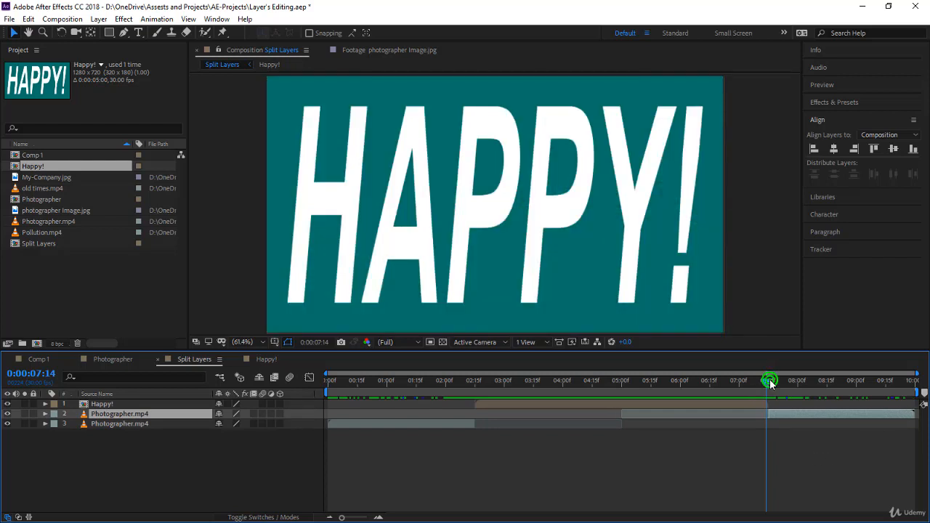
Step: Preview the Split Layers sequence from the start and review the two Photographer.mp4 clips around the Happy! layer
drag(770, 381, 306, 461)
key(space)
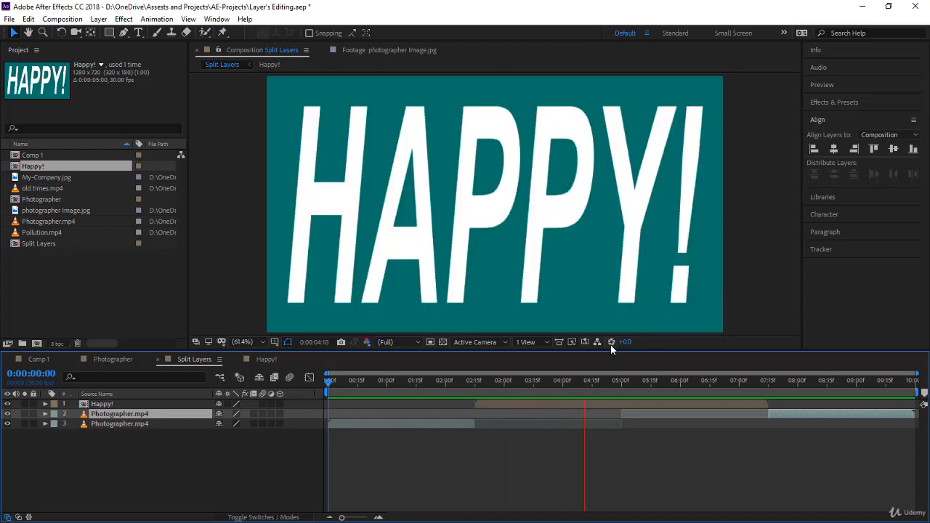
drag(613, 380, 498, 394)
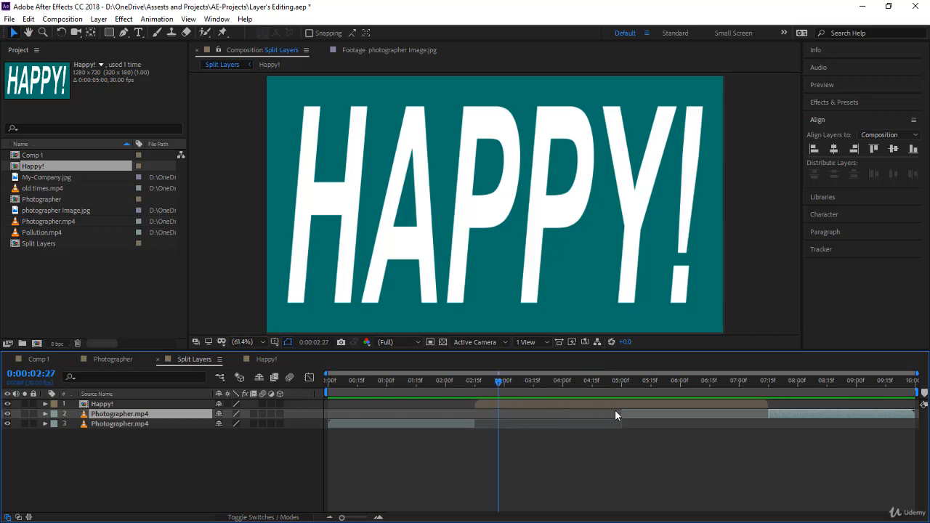
click(445, 425)
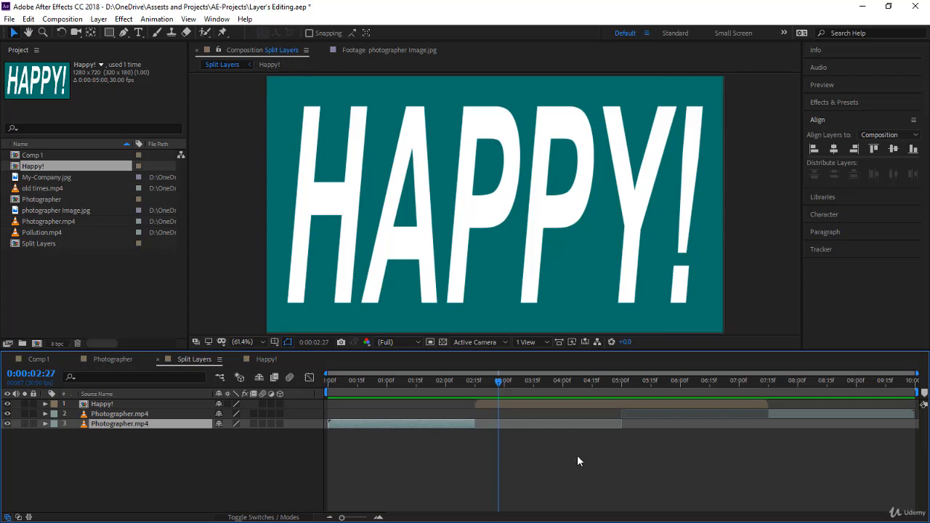
click(777, 415)
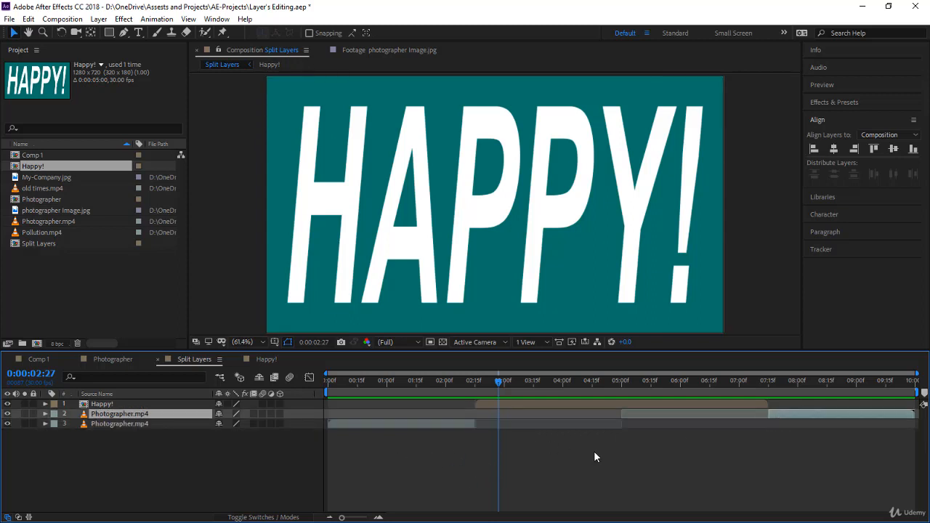
click(768, 415)
Step: Shift the Happy! layer earlier to start just before 2 seconds, and adjust the adjoining ends of both Photographer.mp4 clips to meet it
drag(758, 405, 719, 405)
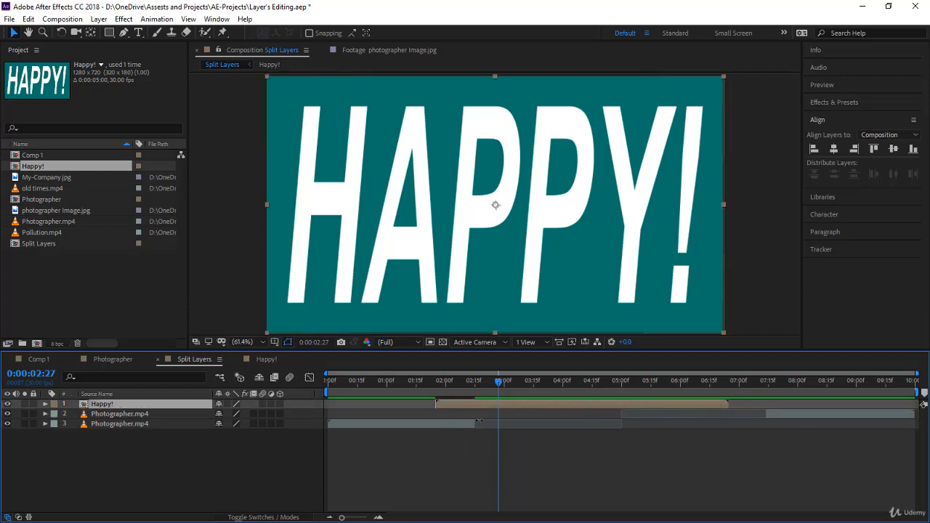
drag(479, 421, 436, 425)
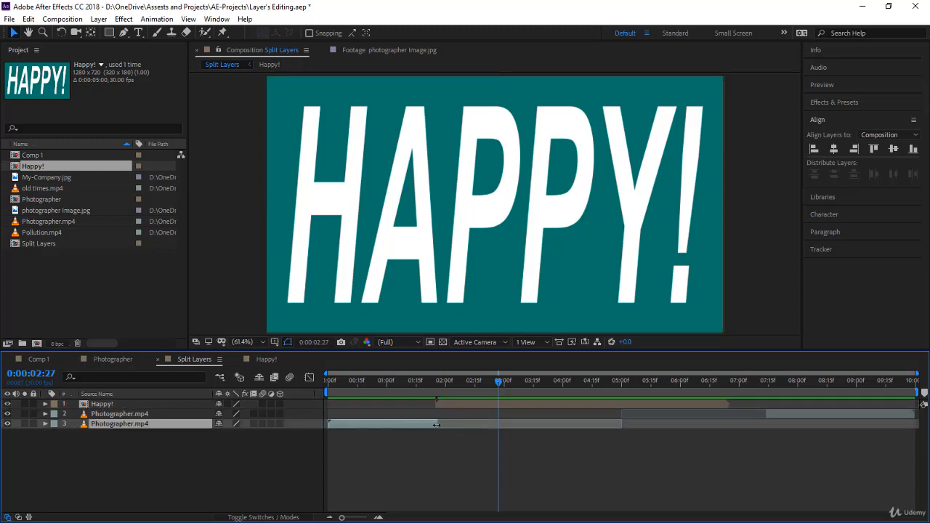
drag(767, 411, 730, 412)
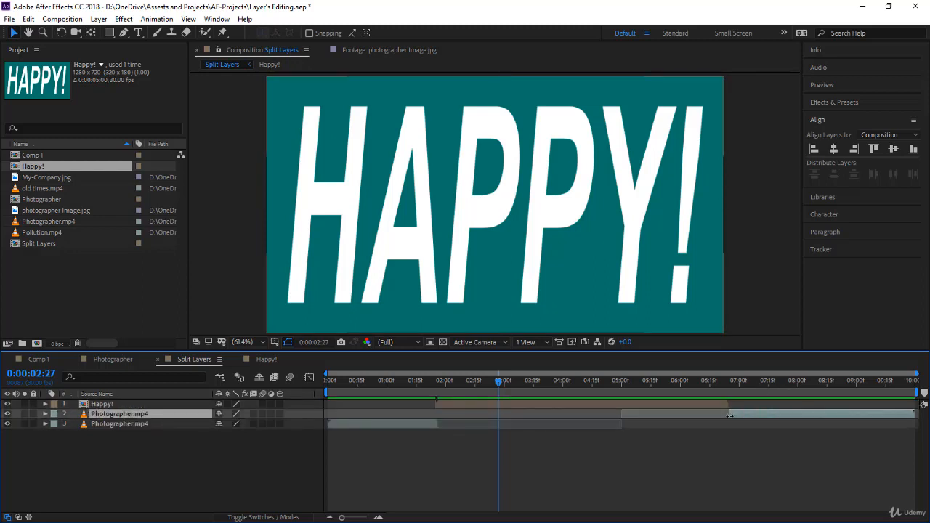